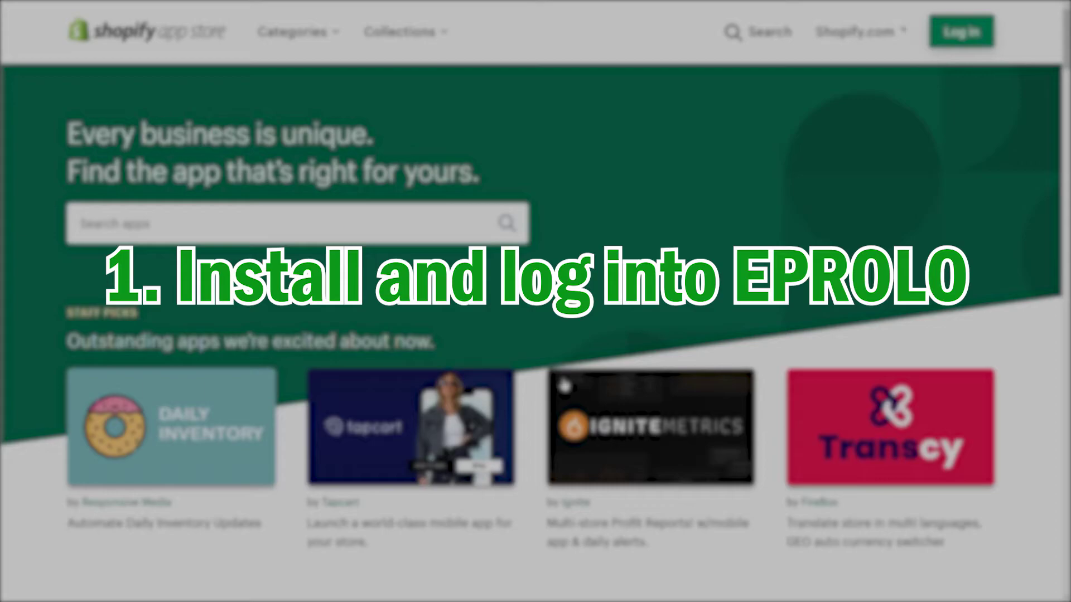
Search the Shopify App Store for 'eprolo' and open the EPROLO-Dropshipping & Branding app page.
left_click(194, 231)
type("epro")
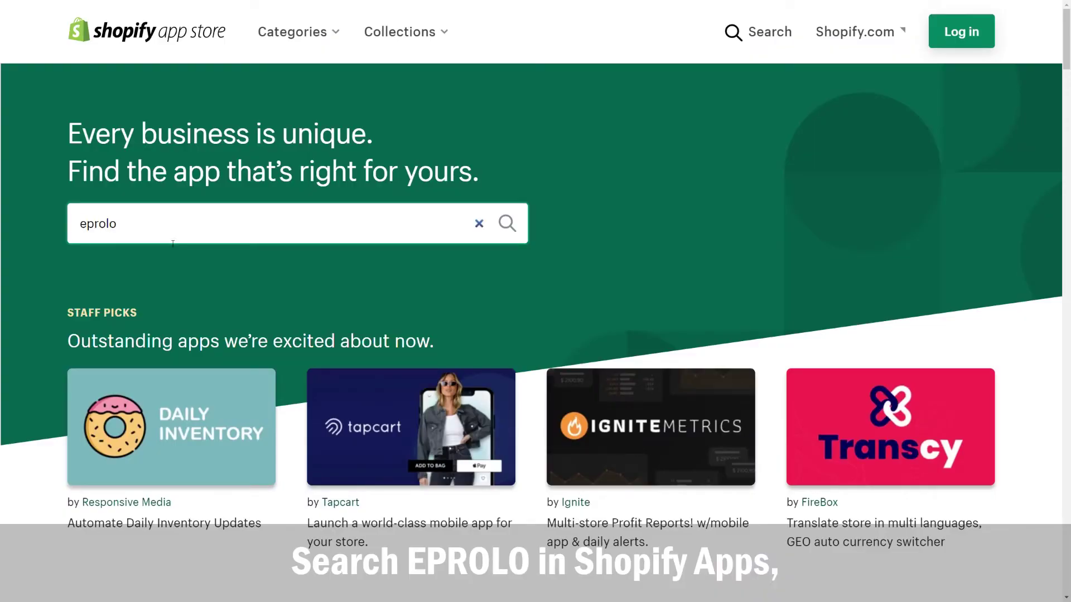
type("lo")
left_click(505, 224)
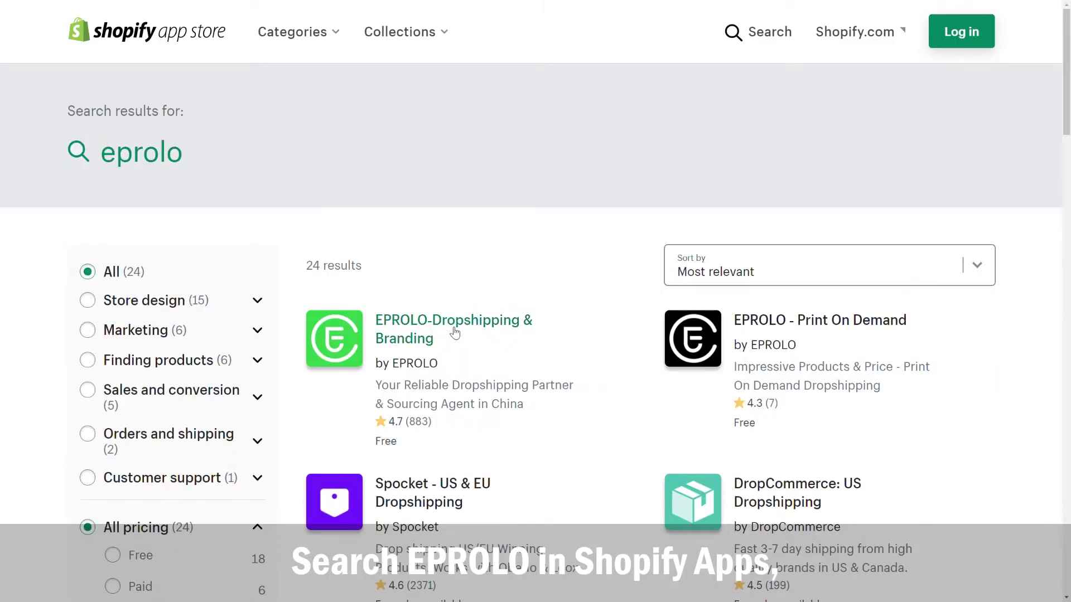
left_click(455, 332)
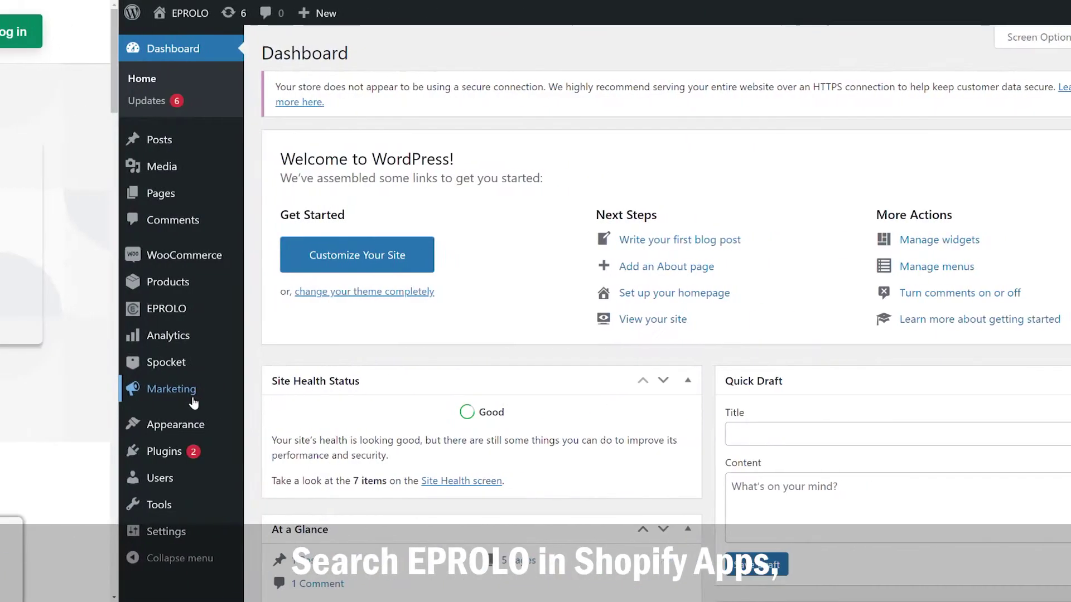
Search the WordPress plugin directory for 'eprolo' and view the EPROLO Dropshipping plugin details.
mouse_move(191, 449)
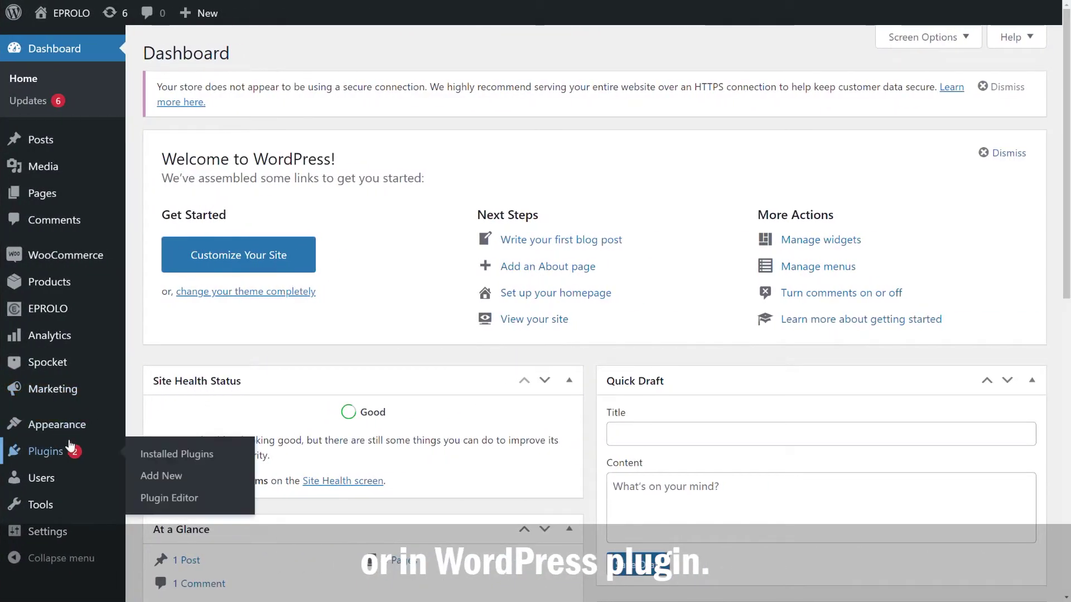
left_click(180, 477)
left_click(853, 105)
type("eprolo")
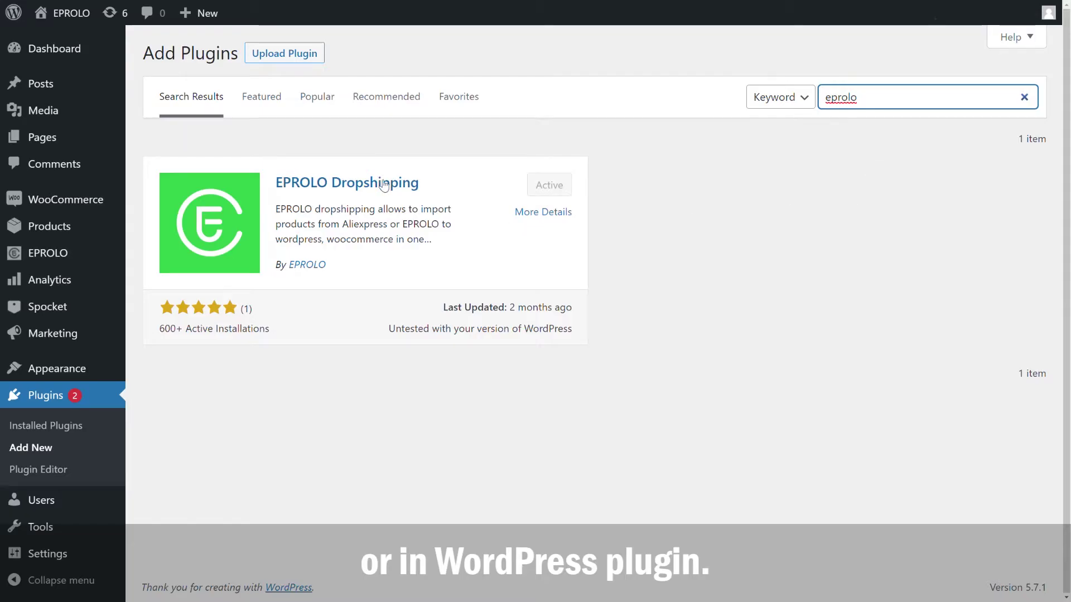
left_click(383, 186)
scroll(595, 223, "down", 4)
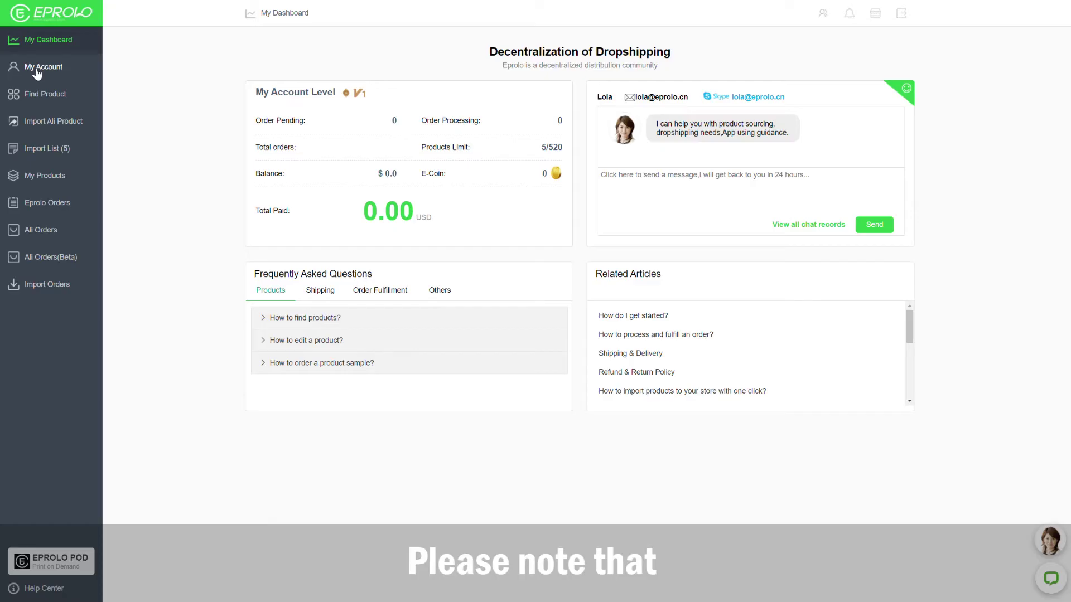
Show the Woocommerce auth key under My Account and select it for copying.
left_click(37, 73)
left_click(281, 260)
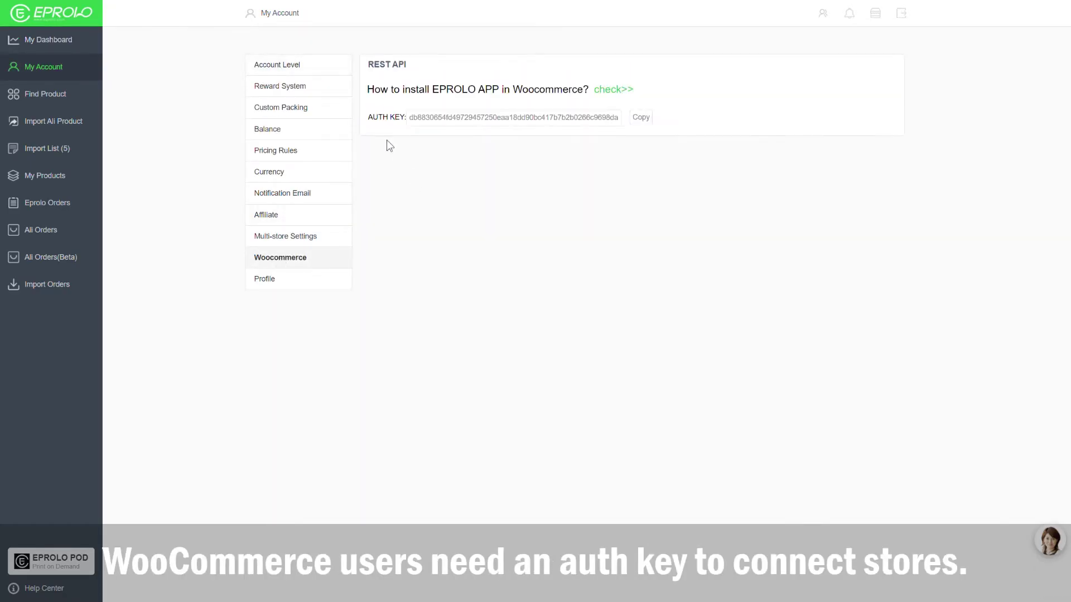
left_click_drag(369, 119, 407, 121)
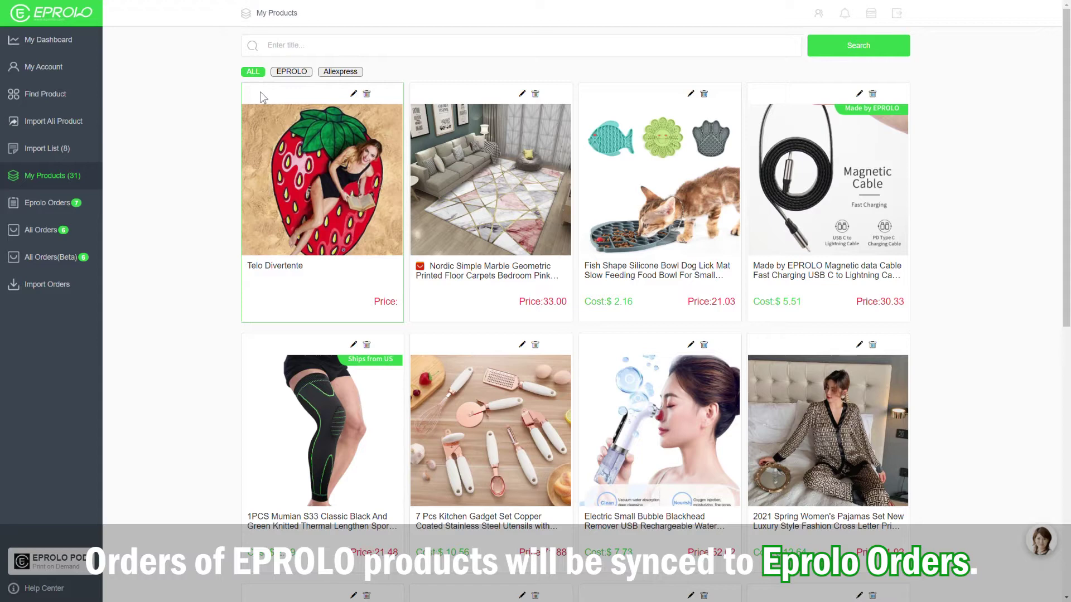
Edit and save the first Eprolo order's shipping address, then attach the note 'change address'.
left_click(306, 73)
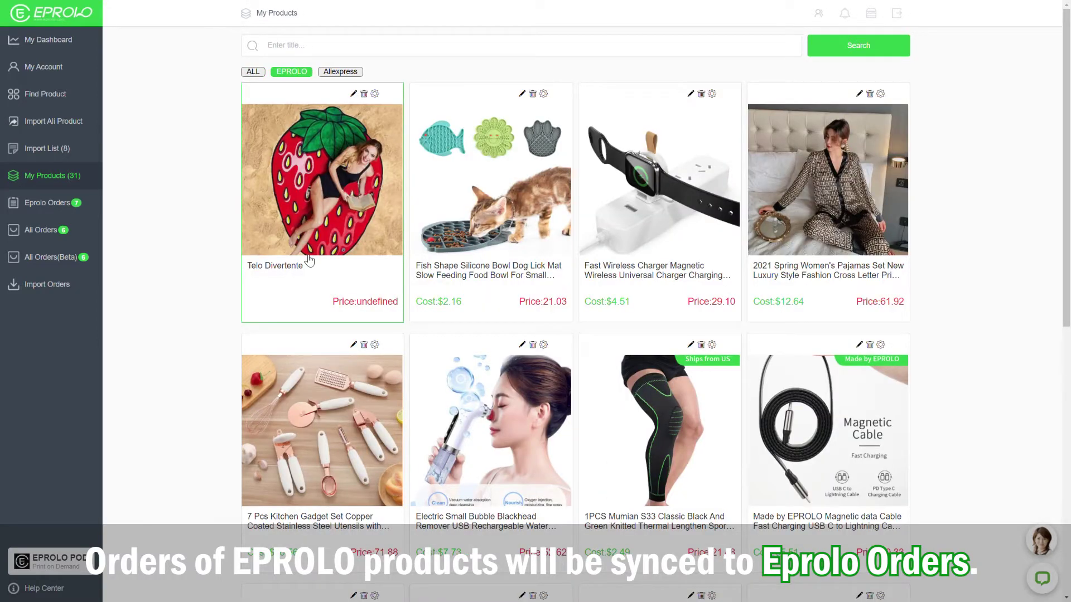
left_click(65, 214)
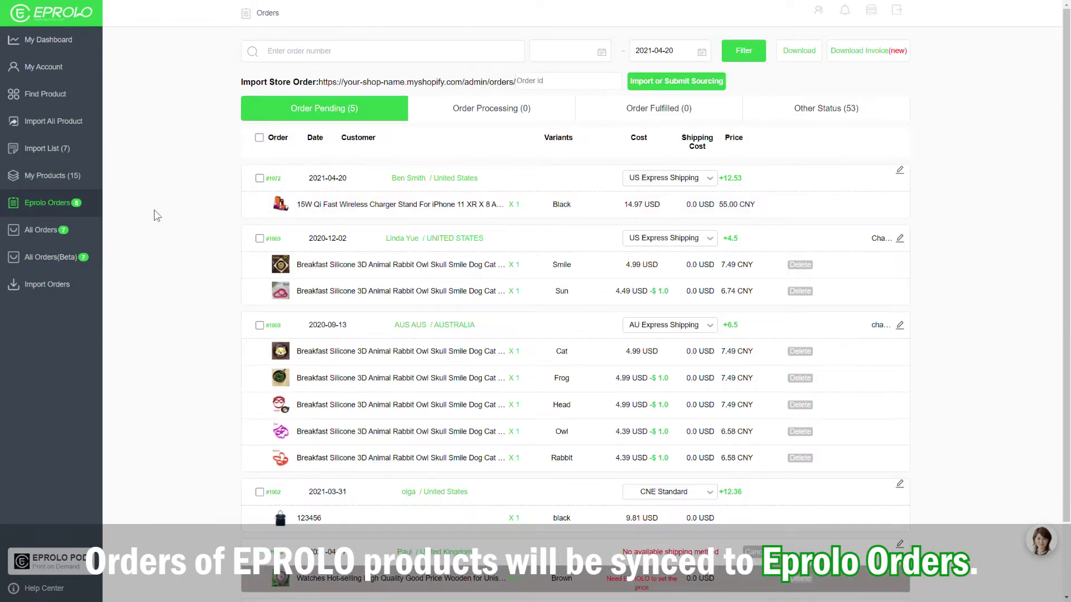
left_click(443, 178)
double_click(471, 234)
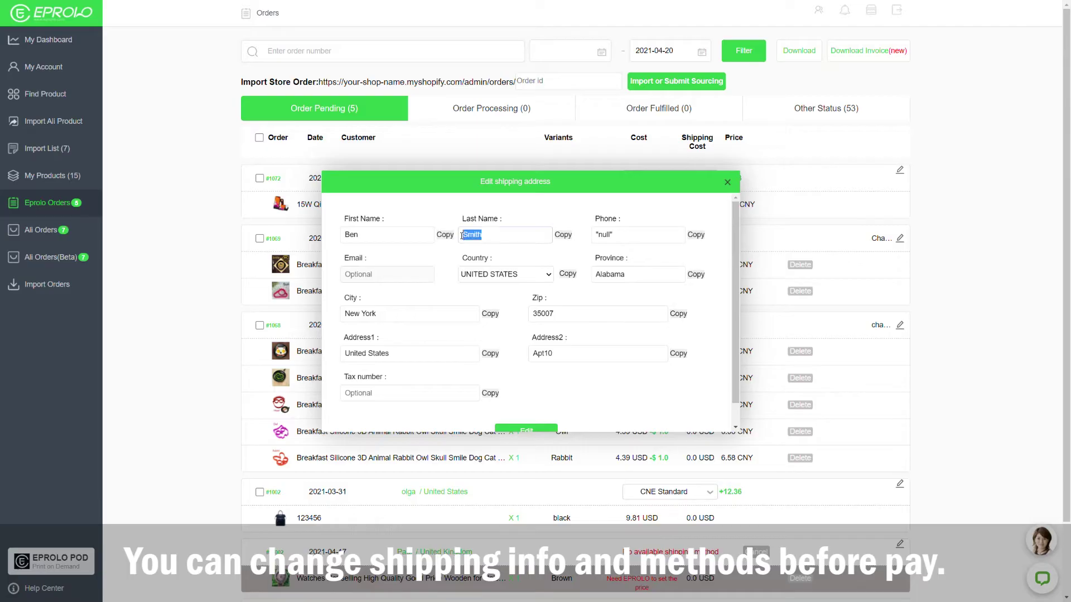
scroll(504, 312, "down", 1)
left_click(527, 410)
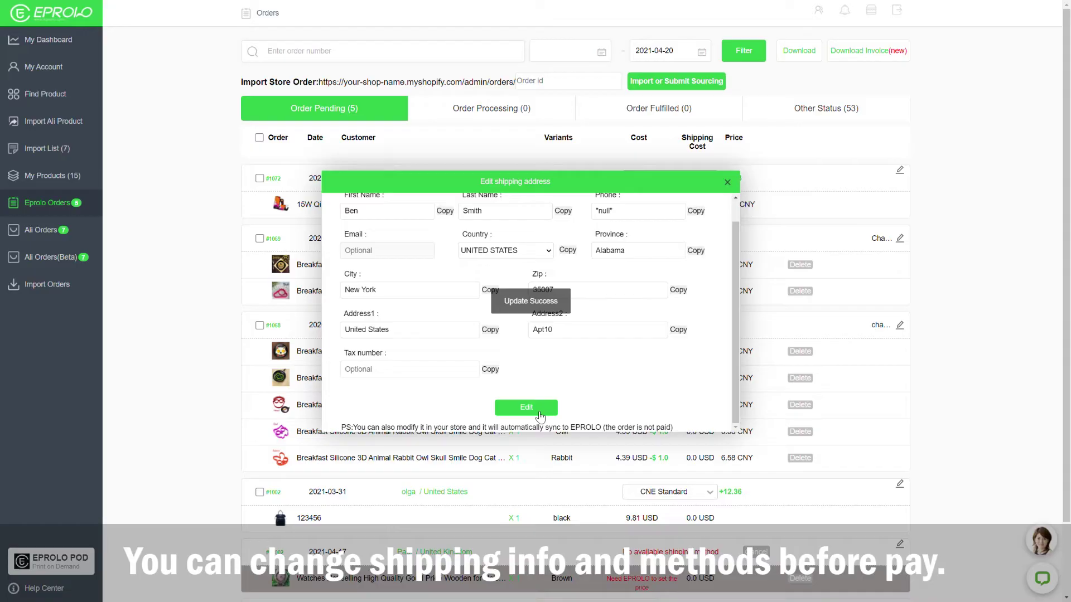
left_click(901, 172)
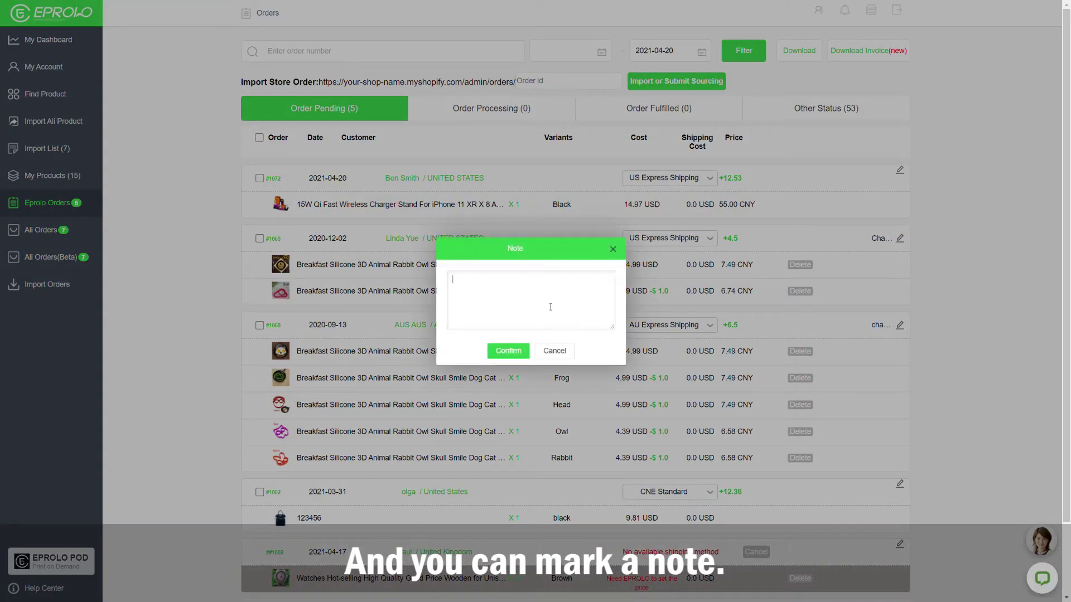
left_click(508, 351)
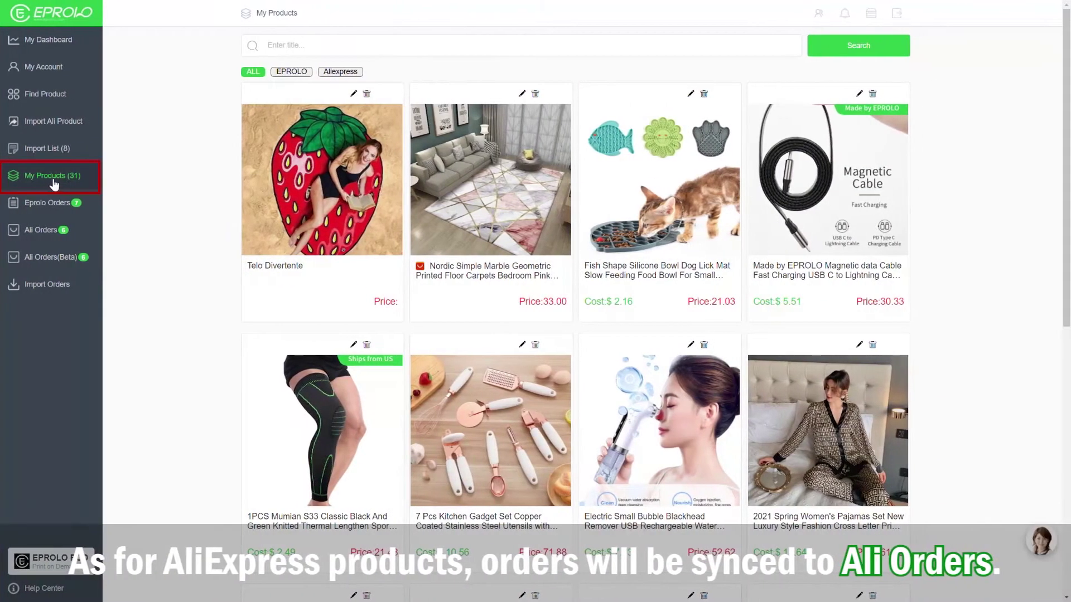
Filter products by AliExpress, open All Orders and save the first order's shipping address.
left_click(368, 73)
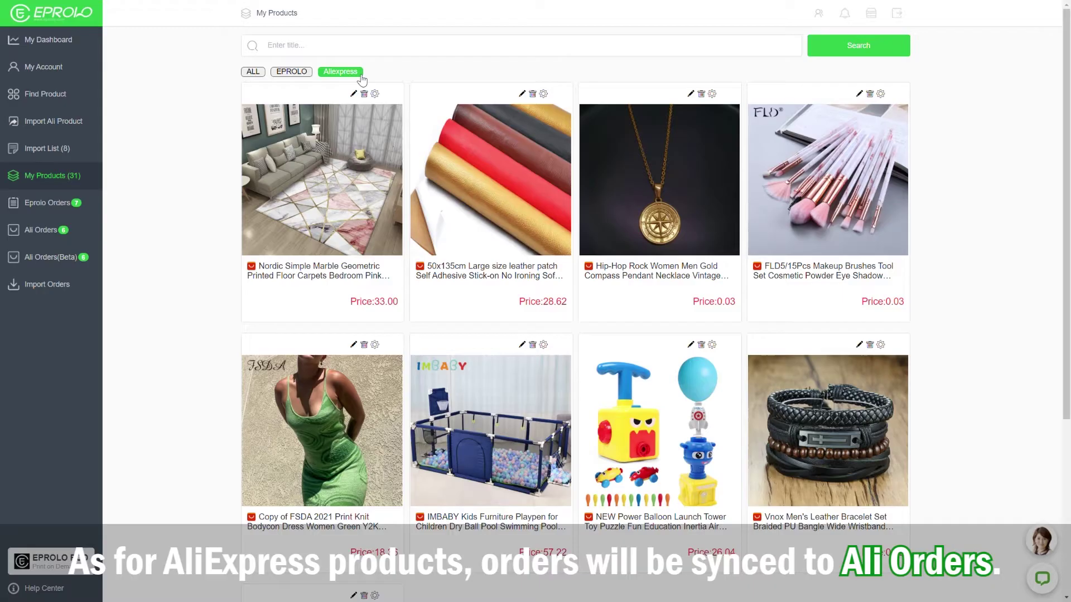
left_click(42, 234)
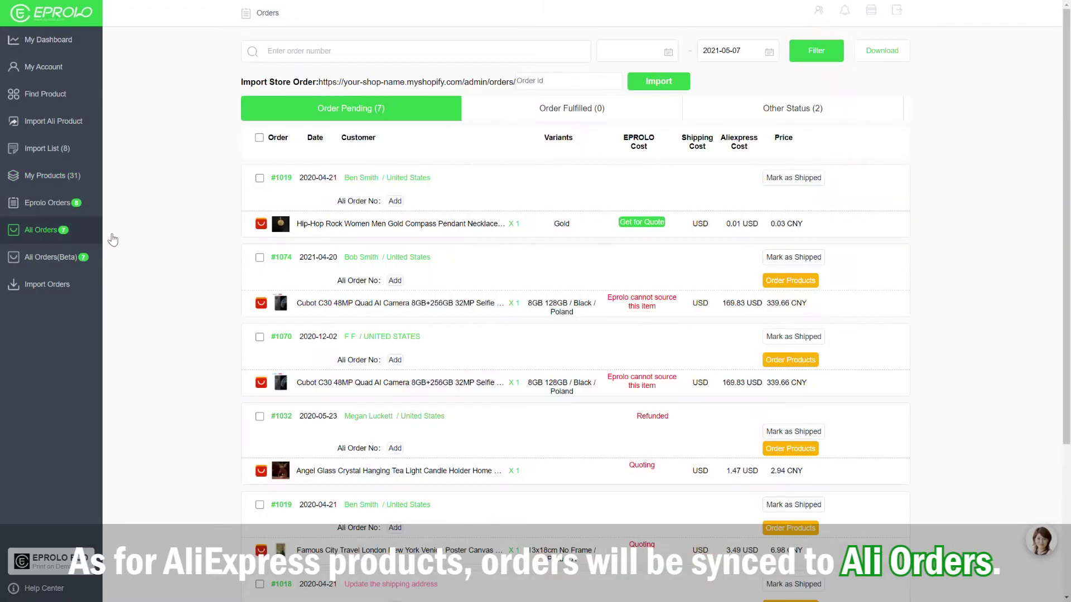
left_click(422, 179)
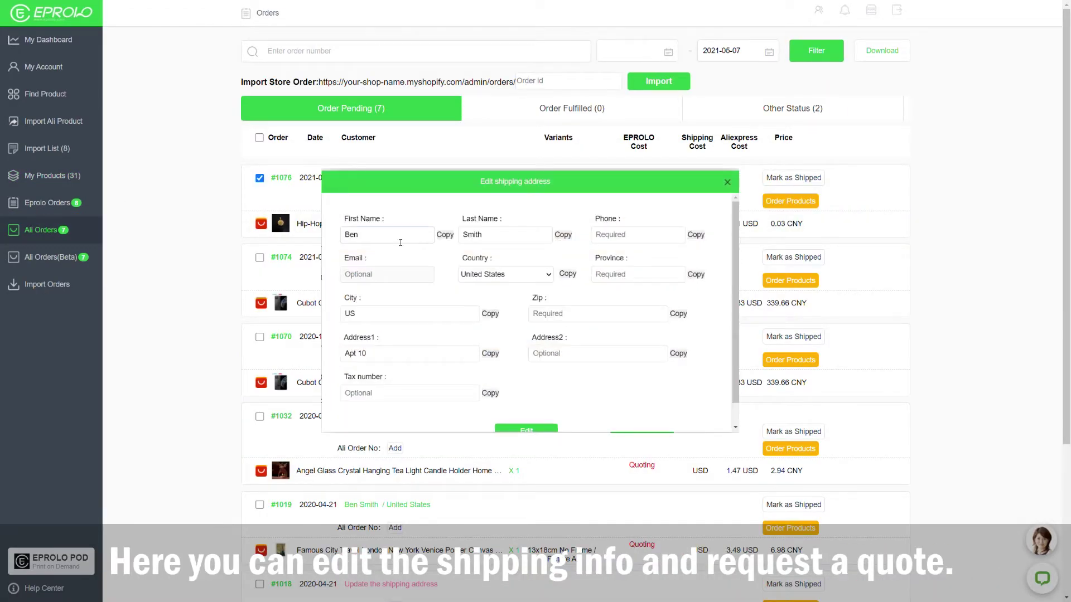
scroll(541, 344, "down", 1)
left_click(538, 410)
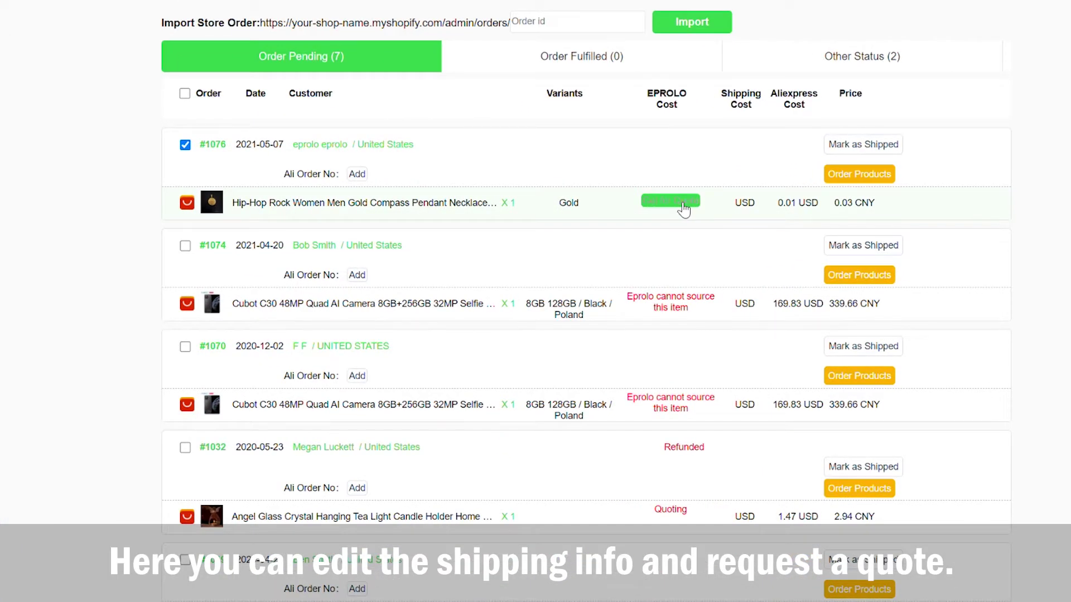
Request a quote for the compass pendant and confirm sending it to EPROLO.
left_click(682, 205)
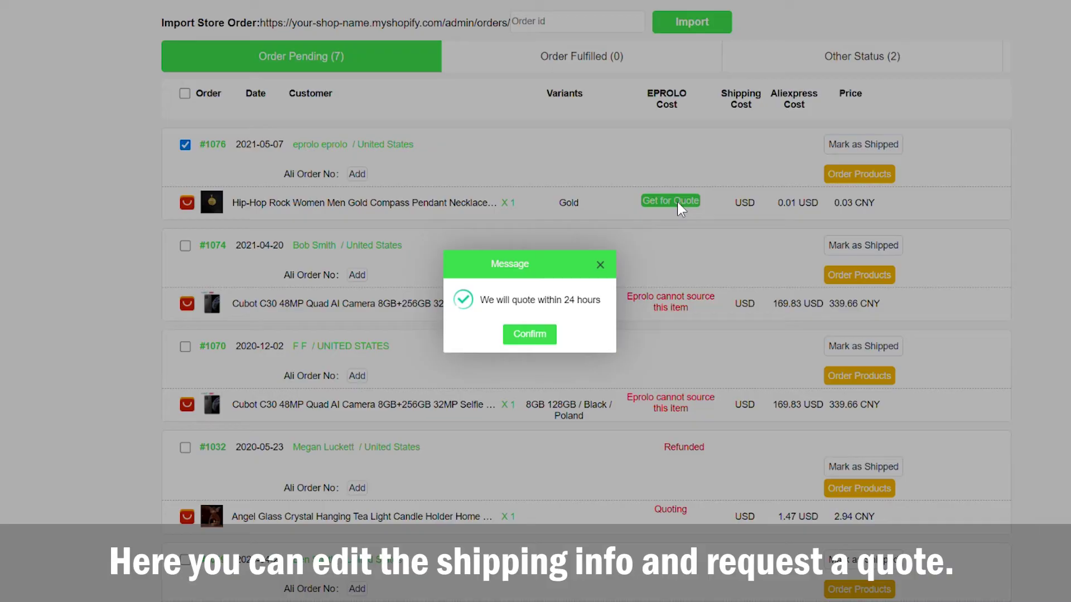
left_click(533, 335)
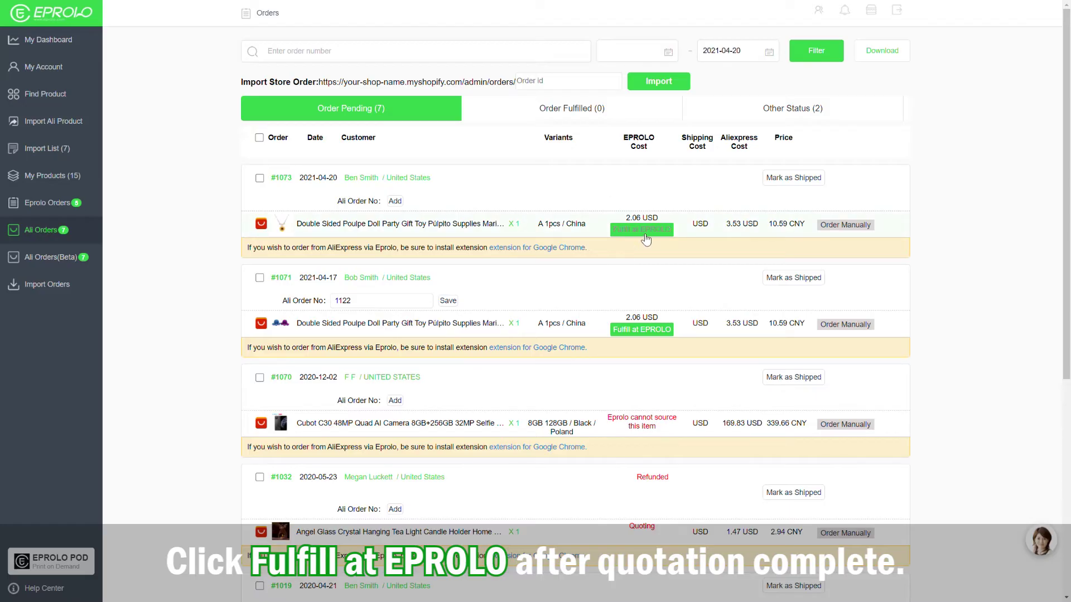
left_click(642, 230)
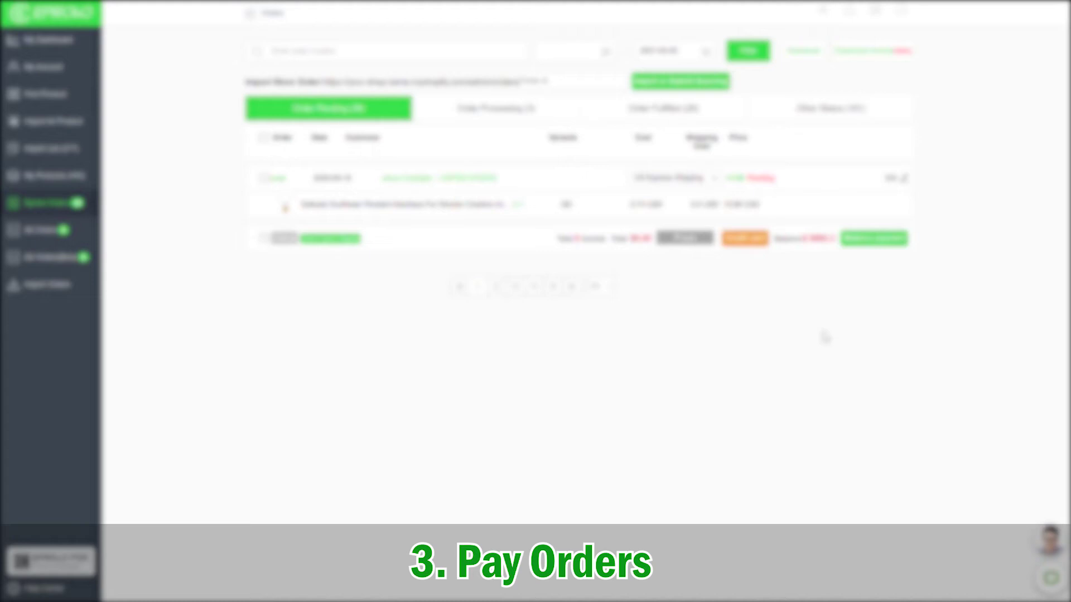
Tick the pending order in Eprolo Orders so the PayPal button appears.
left_click(262, 178)
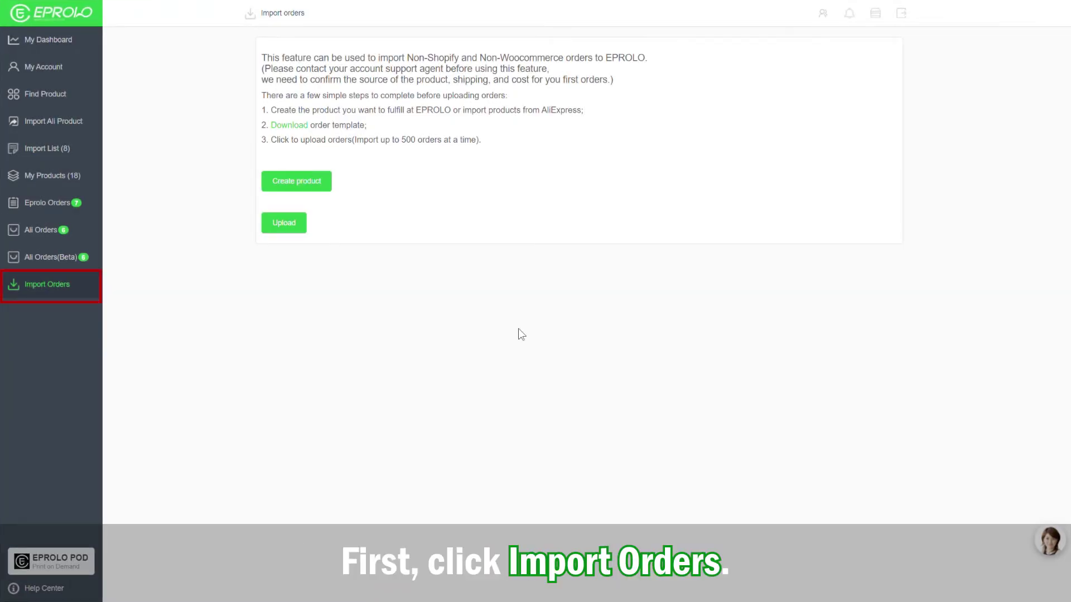
Create the hand-held vegetable shredder product with its pasted name, AliExpress link and option 1.
left_click(314, 188)
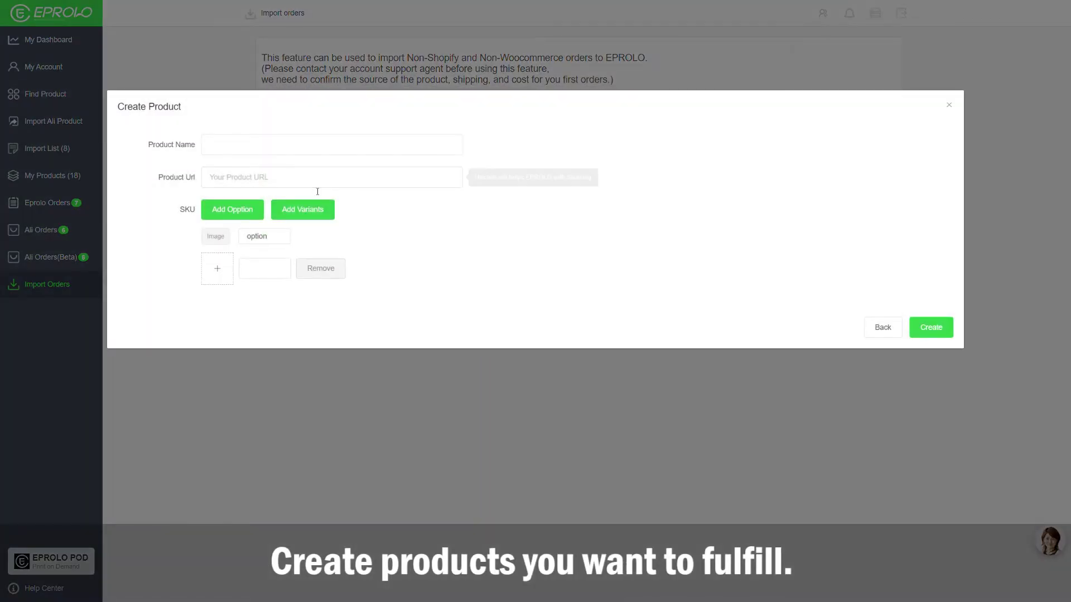
left_click(332, 152)
key("ctrl+v")
left_click(330, 176)
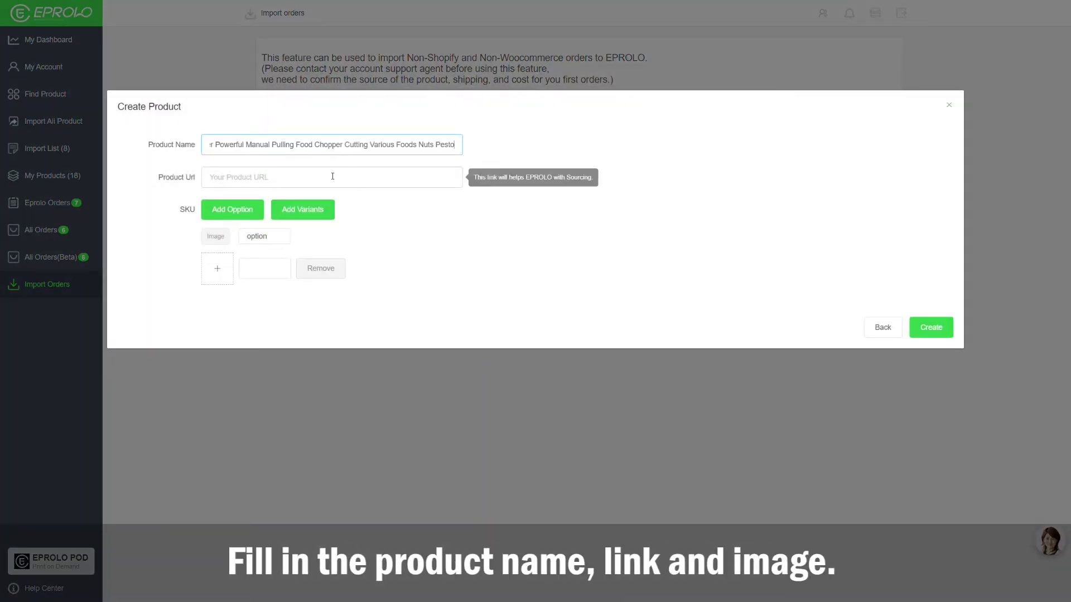
key("ctrl+v")
left_click(264, 269)
type("1")
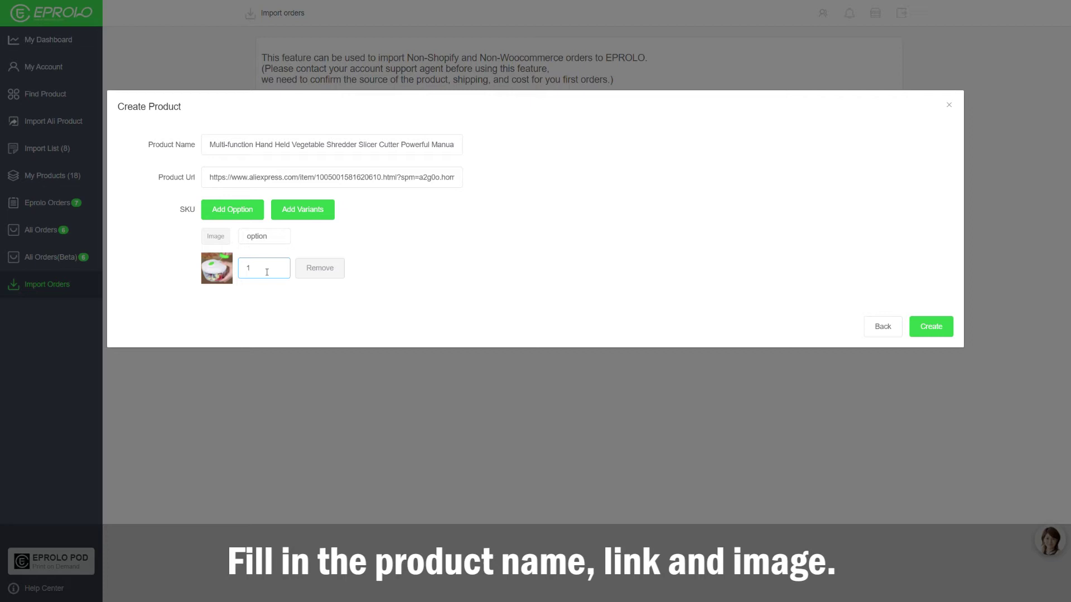
left_click(946, 325)
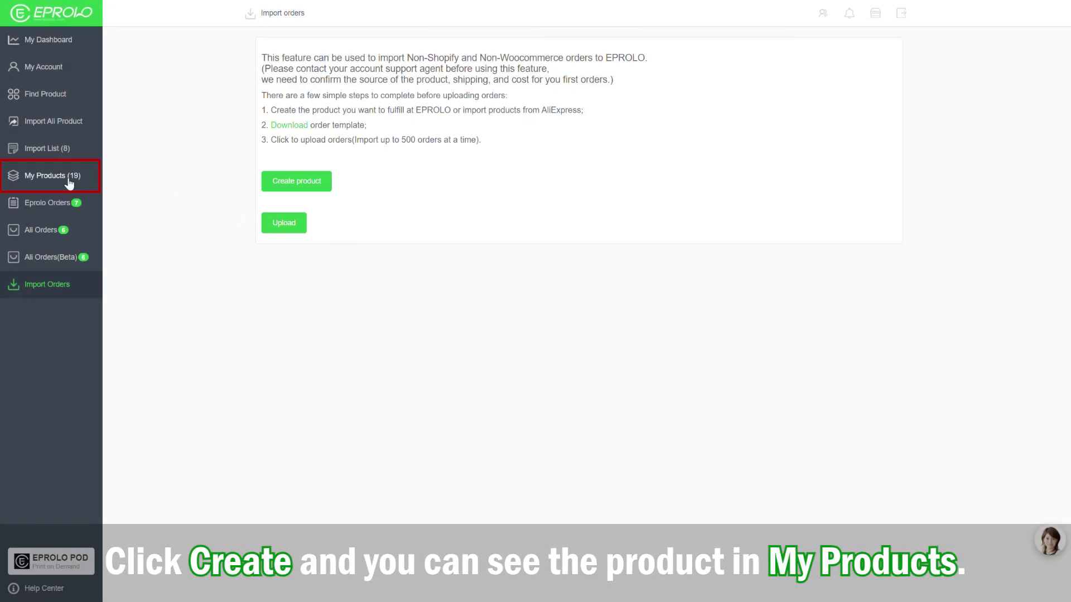
Confirm the shredder is in My Products, then download and open the order template.
left_click(84, 181)
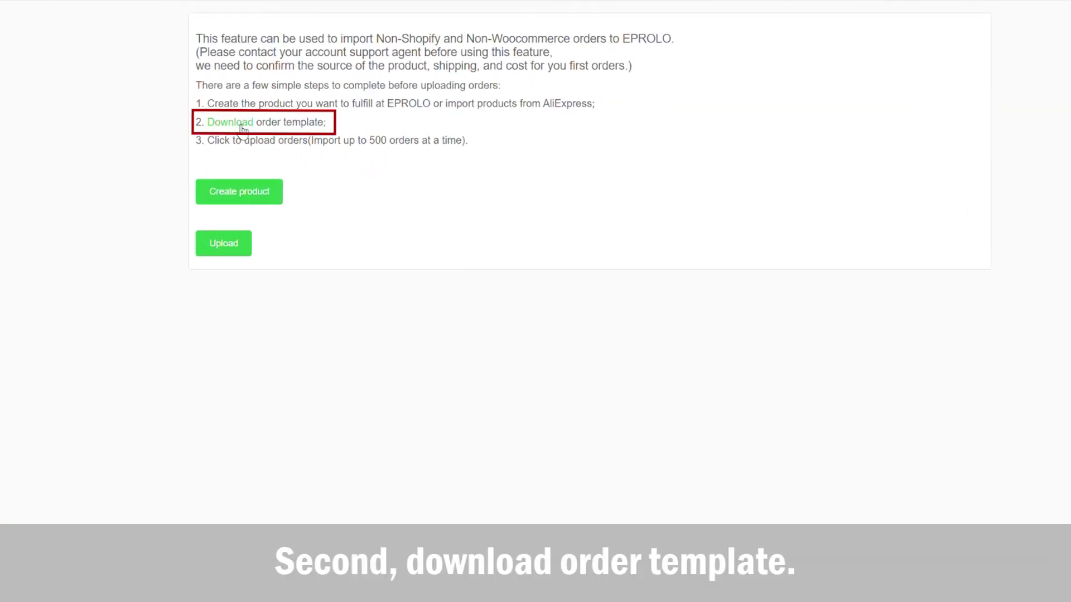
left_click(243, 128)
left_click(83, 574)
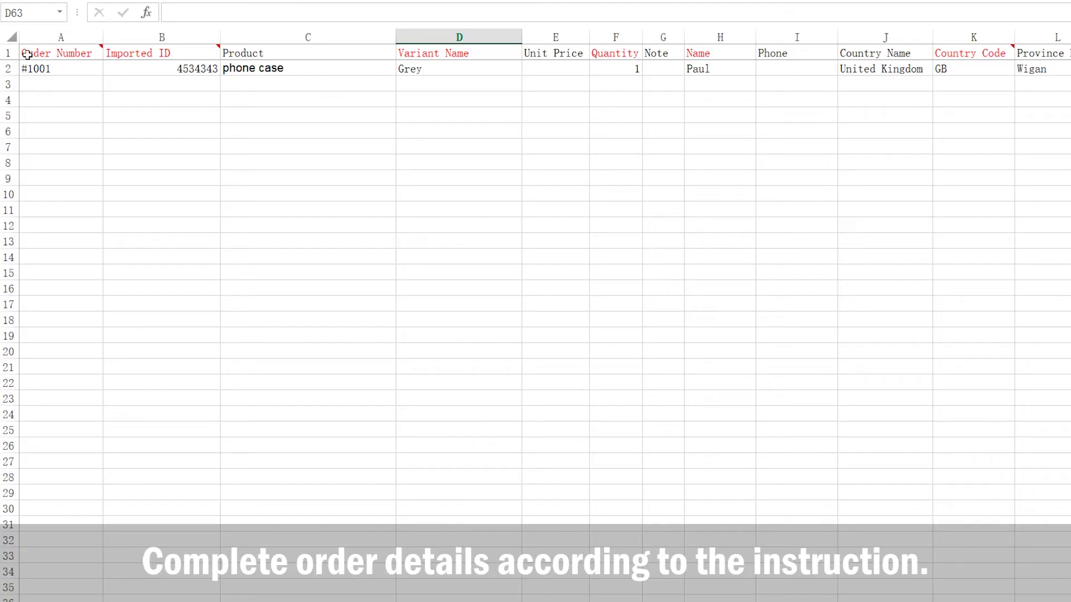
Fill row 3 with order #1003, Imported ID 383971785, the shredder product and remaining order details.
left_click(60, 85)
type("#")
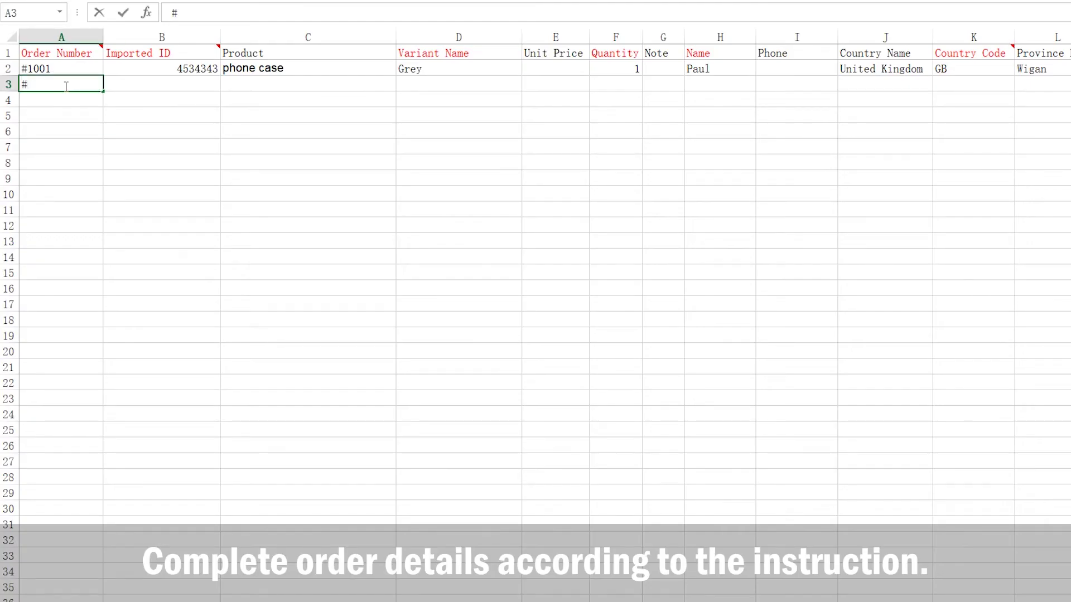
type("1003")
key("Return")
left_click(161, 86)
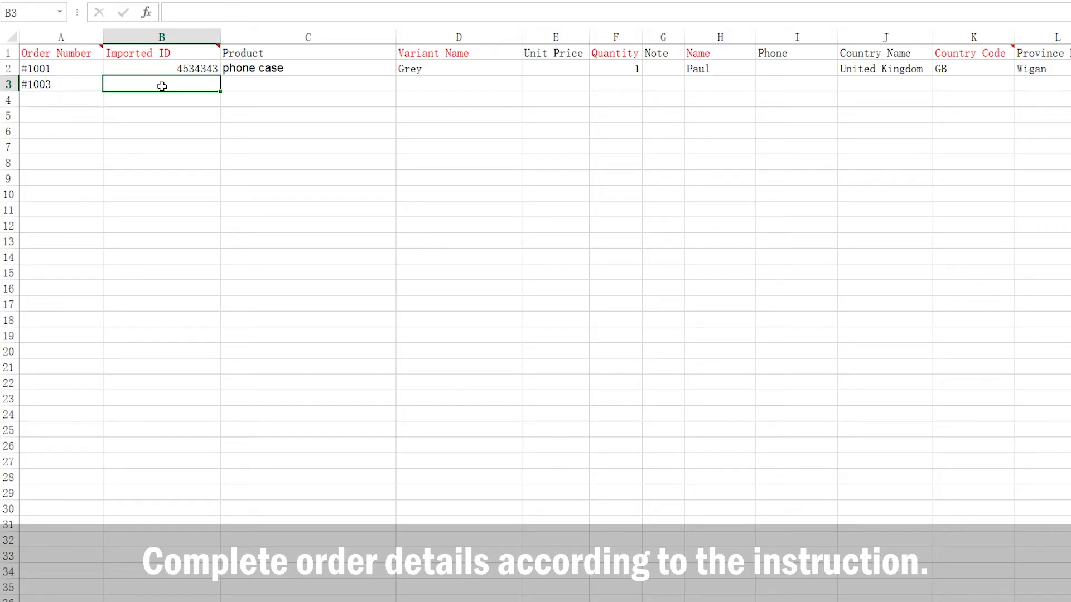
type("383971785")
left_click(338, 86)
type("Multi-function Hand Held")
left_click(445, 84)
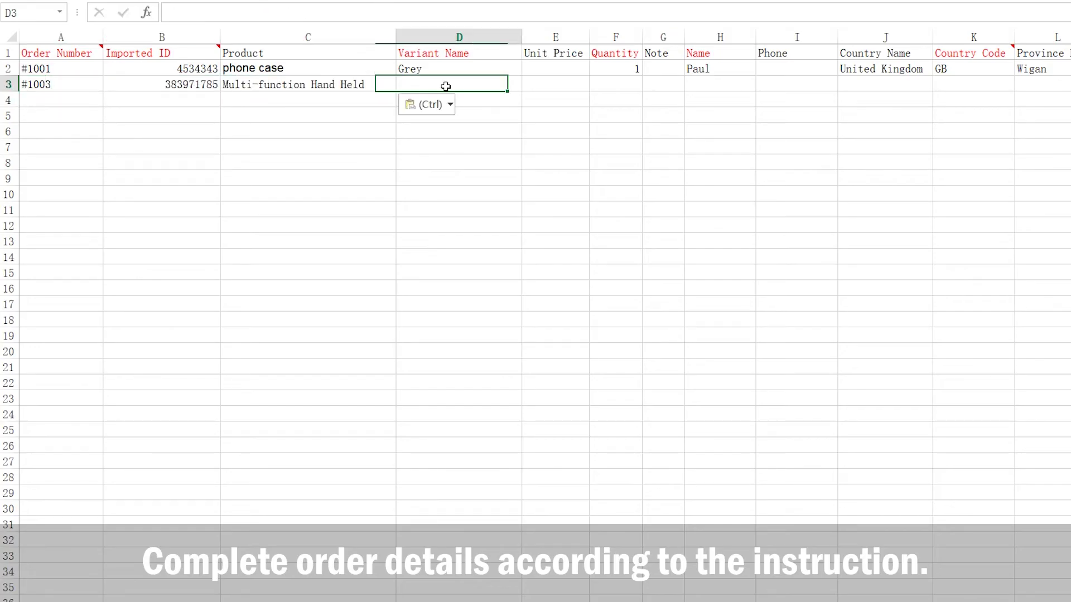
key("ctrl+v")
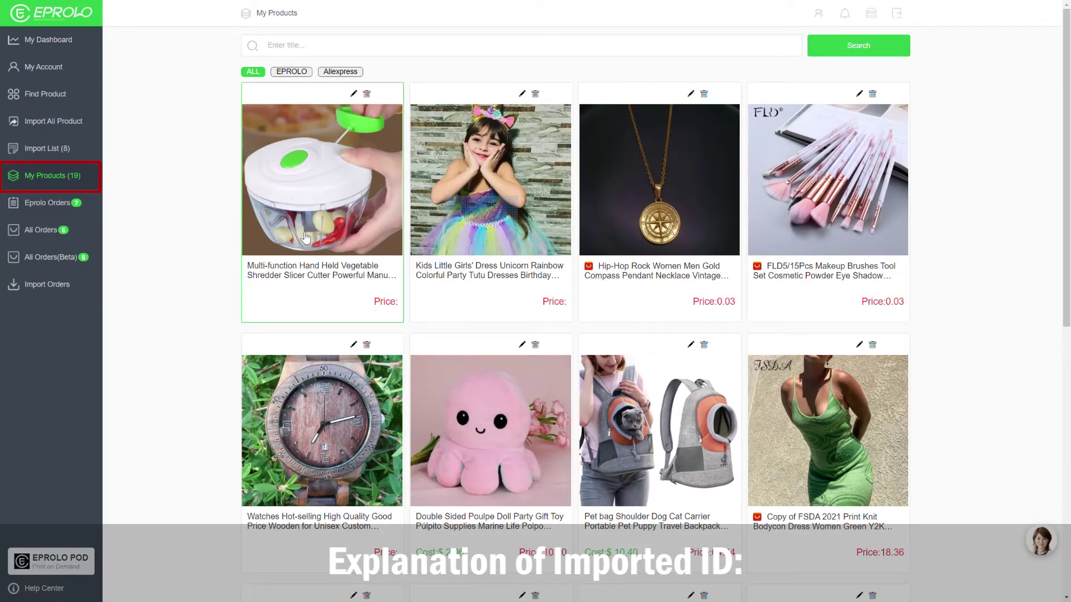
Check the shredder's Imported ID 383971785, upload import_demo.xlsx and confirm importing the validated order.
left_click(305, 238)
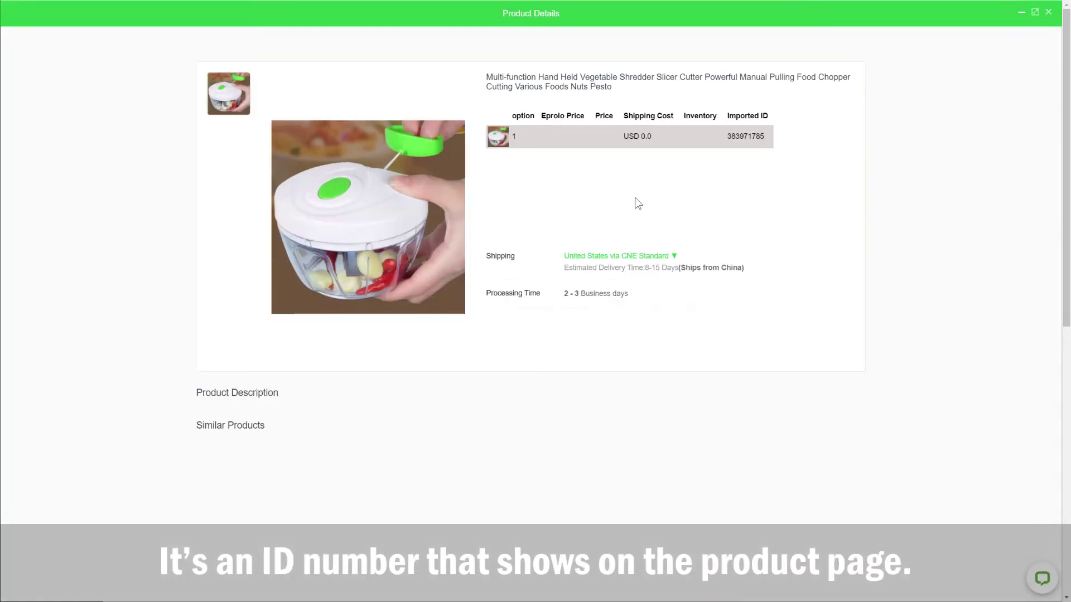
left_click_drag(767, 139, 726, 138)
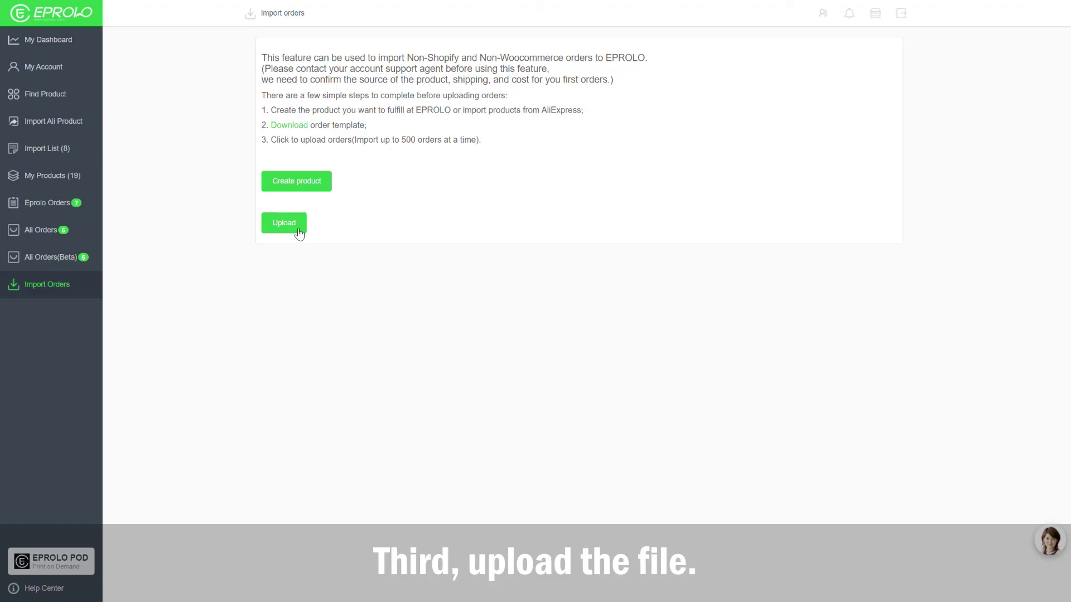
left_click(284, 223)
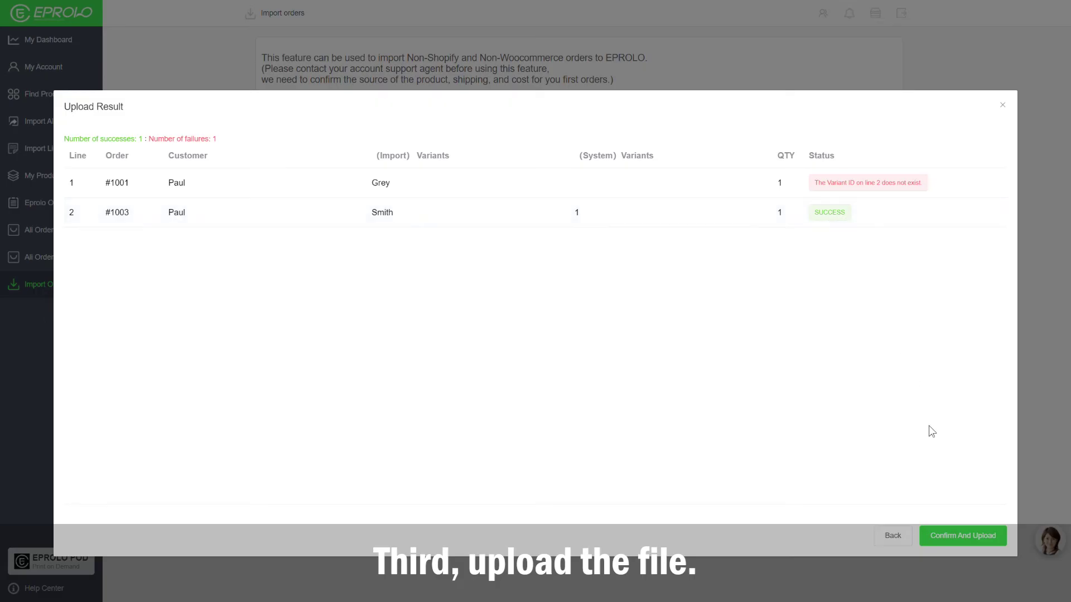
left_click(944, 543)
left_click(619, 336)
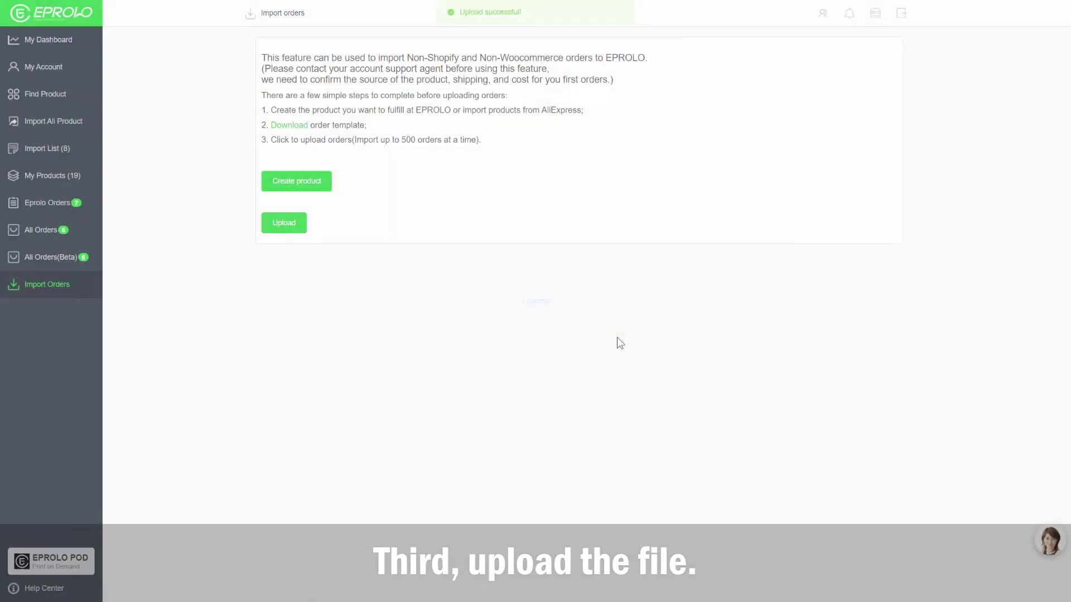
Message support about a sourcing request, then select the imported UK shredder order for PayPal payment.
left_click(81, 209)
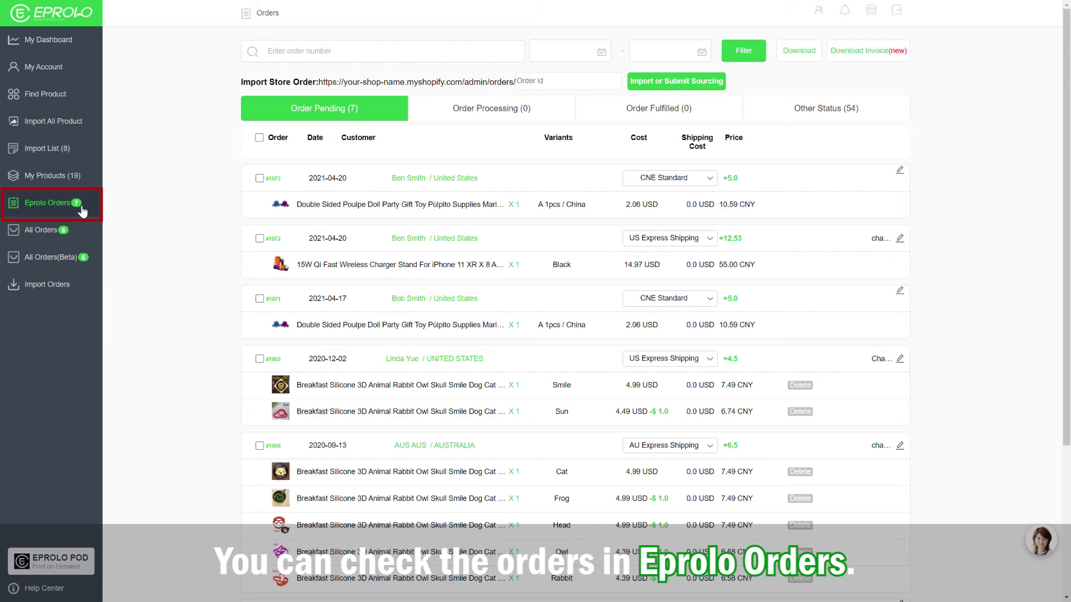
scroll(603, 375, "down", 5)
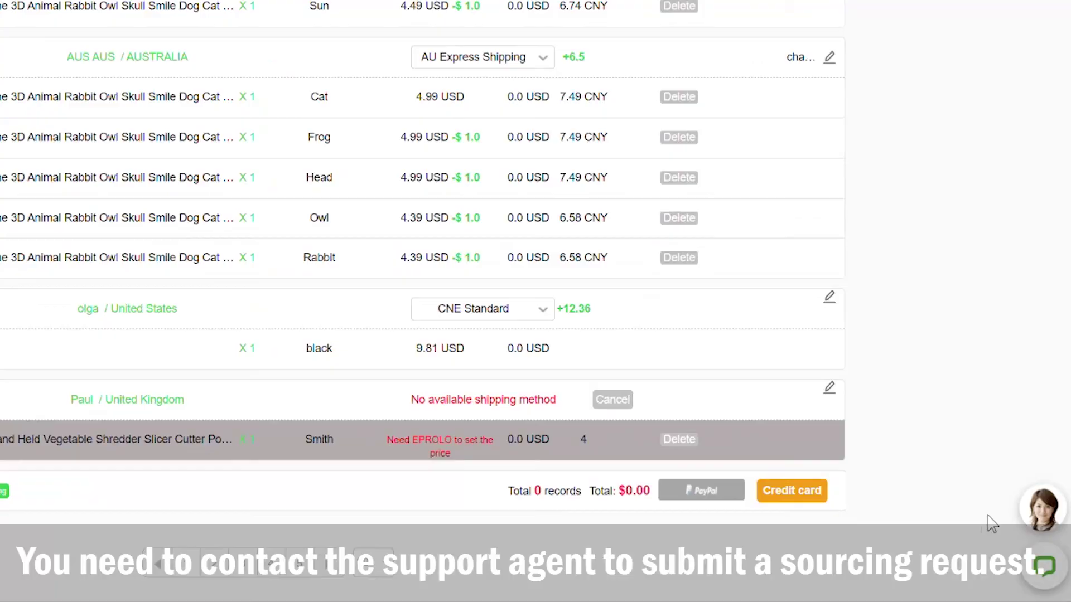
left_click(1056, 524)
left_click(851, 373)
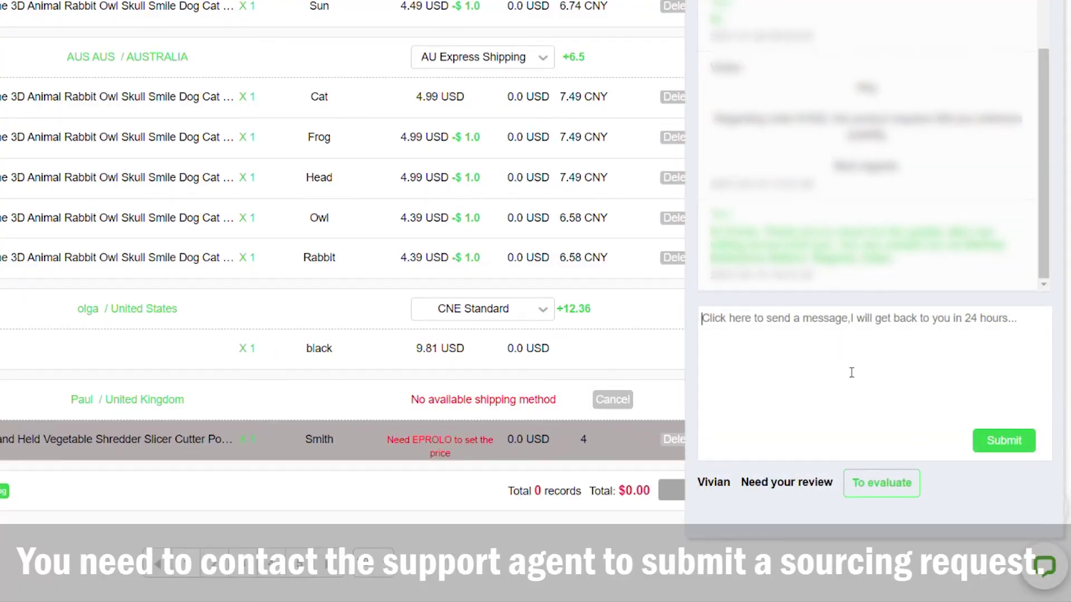
type("sourcing reques")
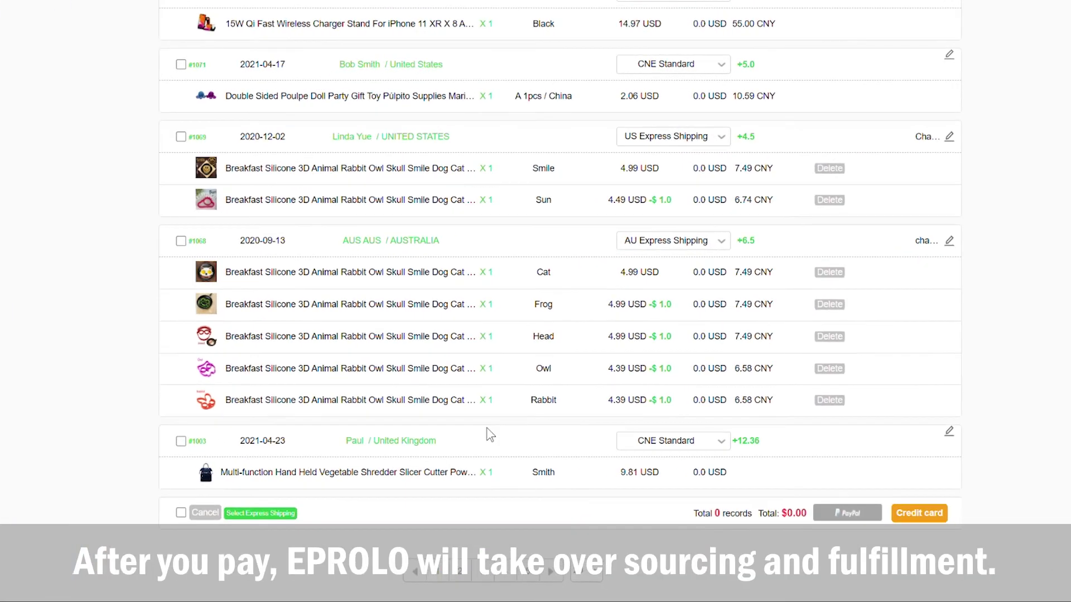
left_click(38, 394)
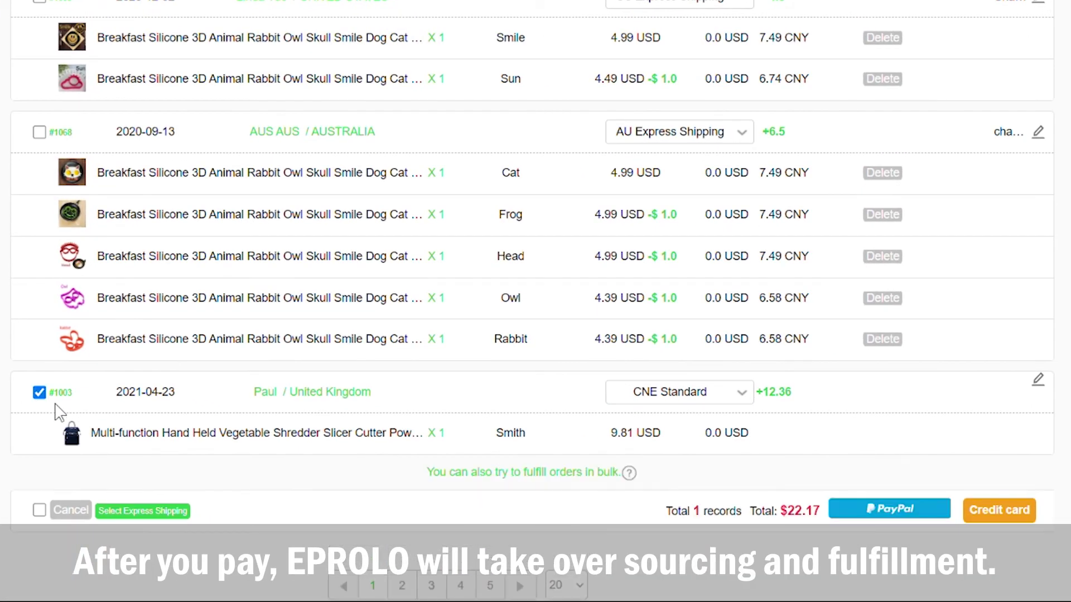
left_click(895, 513)
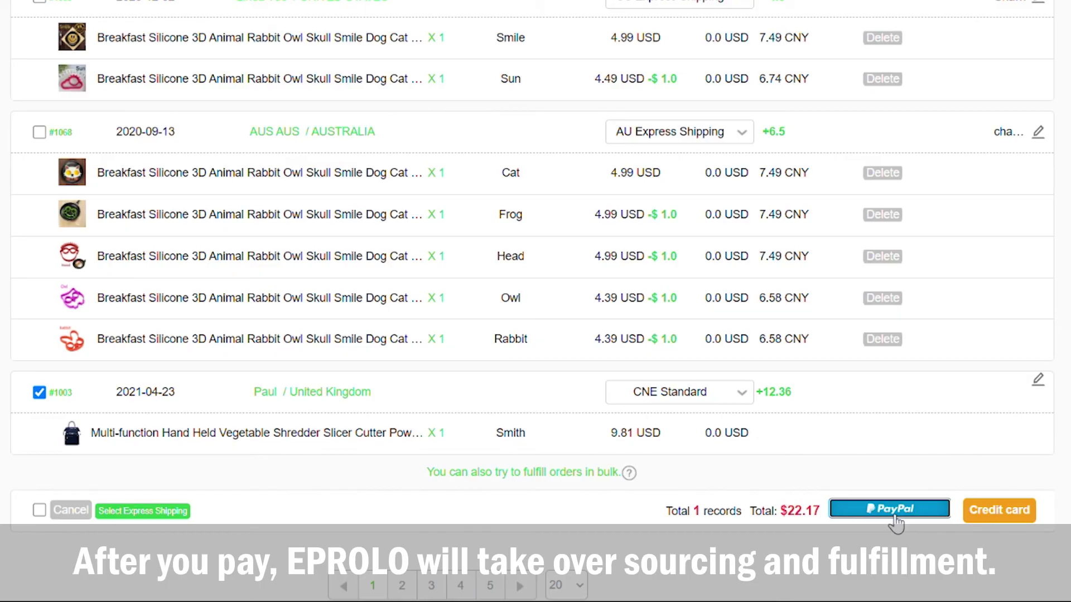